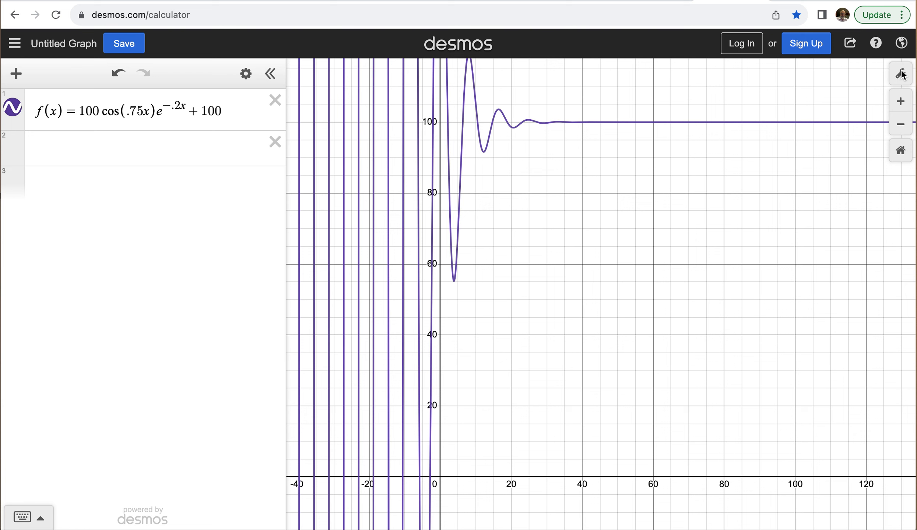
Step: Set the graph's x-axis range to run from 0 to 20
click(900, 75)
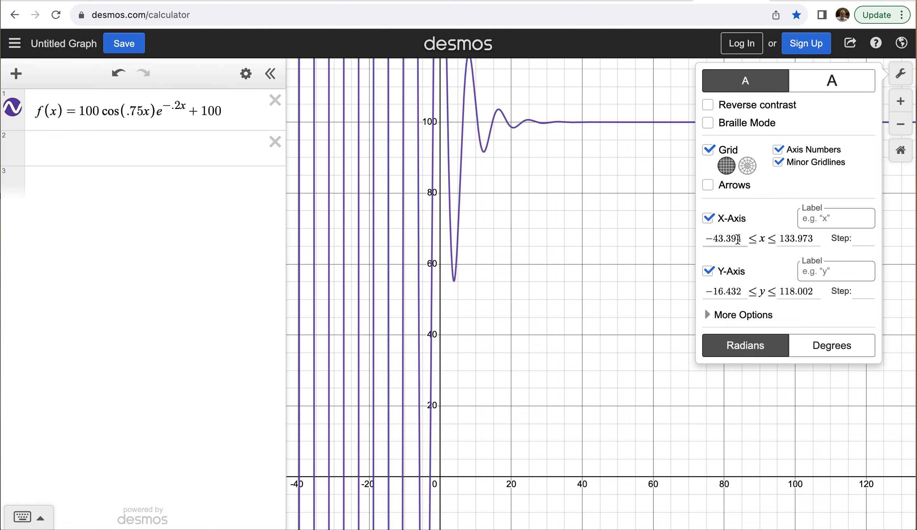
drag(739, 240, 689, 245)
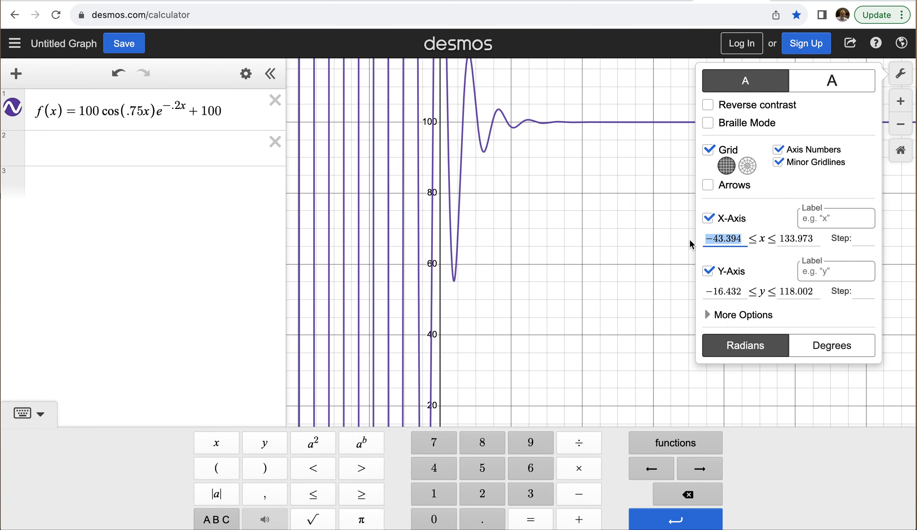
text(0)
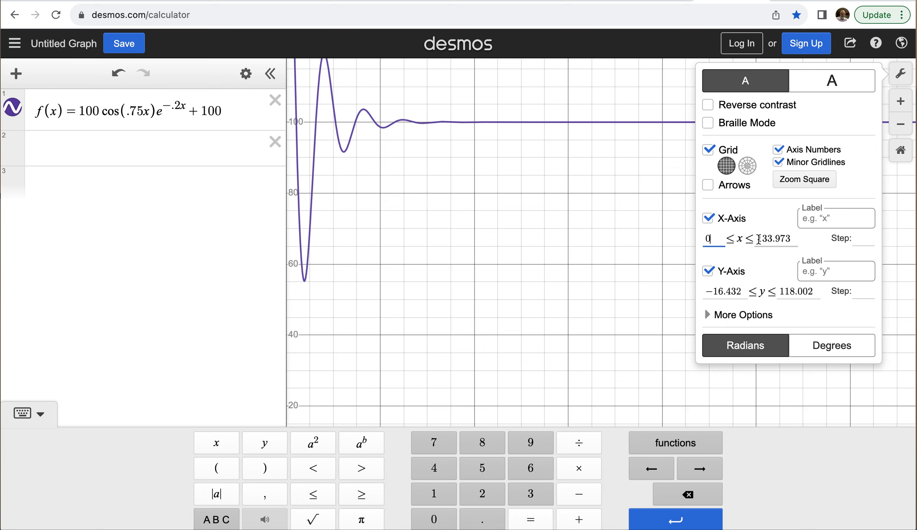
drag(792, 238, 751, 236)
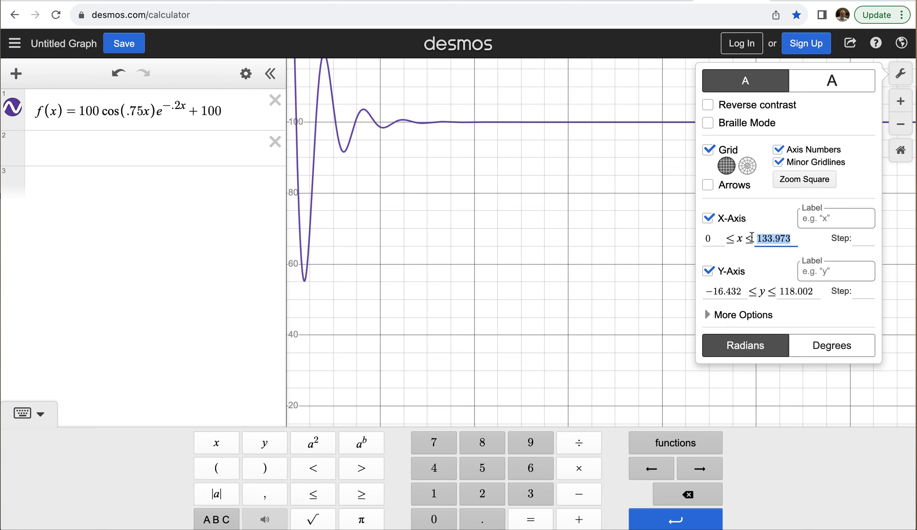
text(20)
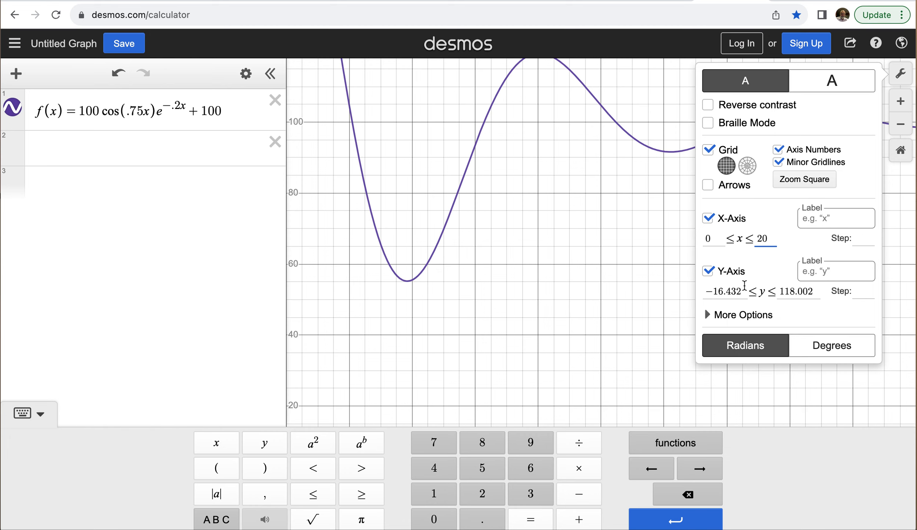
Step: Zoom out and pan the graph so the curve's peak near y = 200 and x values from 0 past 35 are in view
click(630, 279)
scroll(500, 242, down, 5)
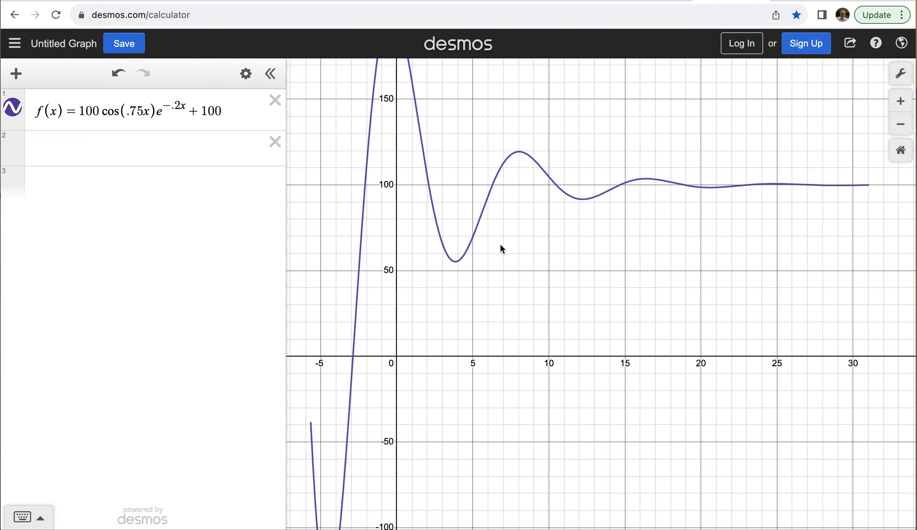
right_click(500, 243)
click(441, 274)
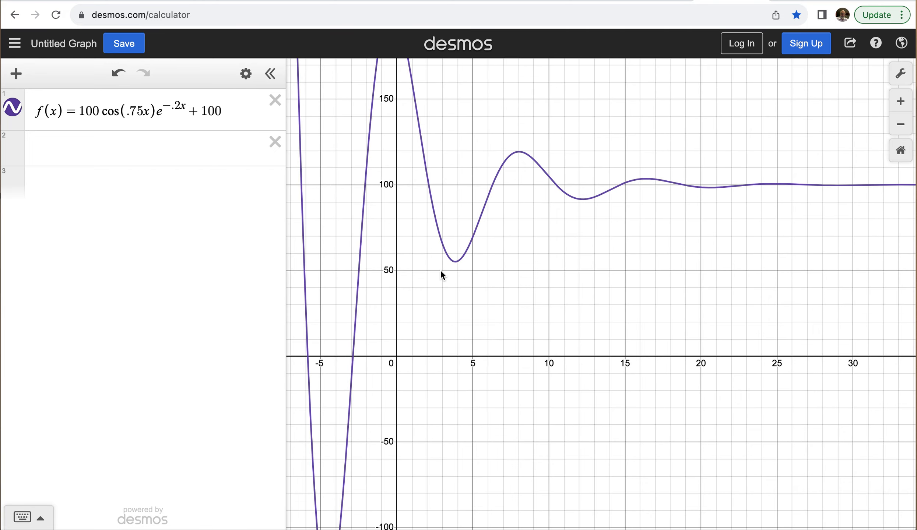
drag(413, 309, 357, 433)
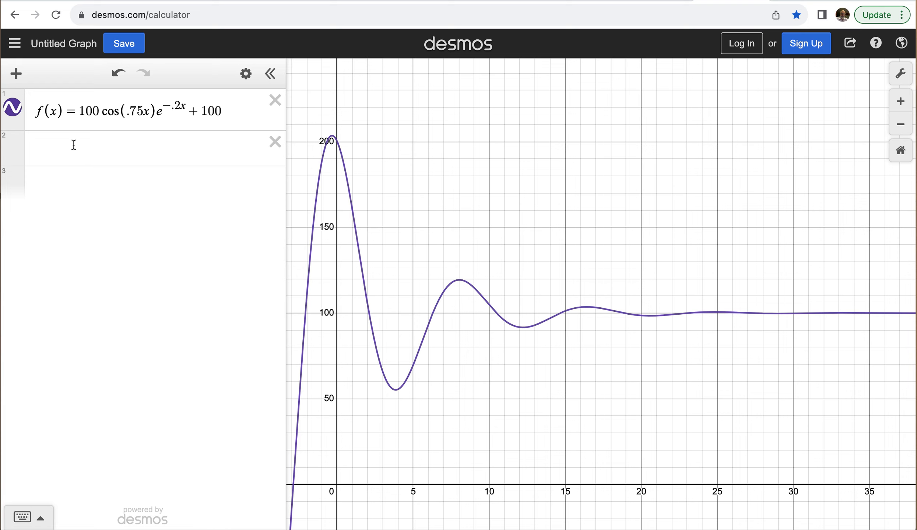
Step: Enter the average rate of change expression (f(b)−f(a))/(b−a) on the second line and hide the on-screen keypad
click(61, 150)
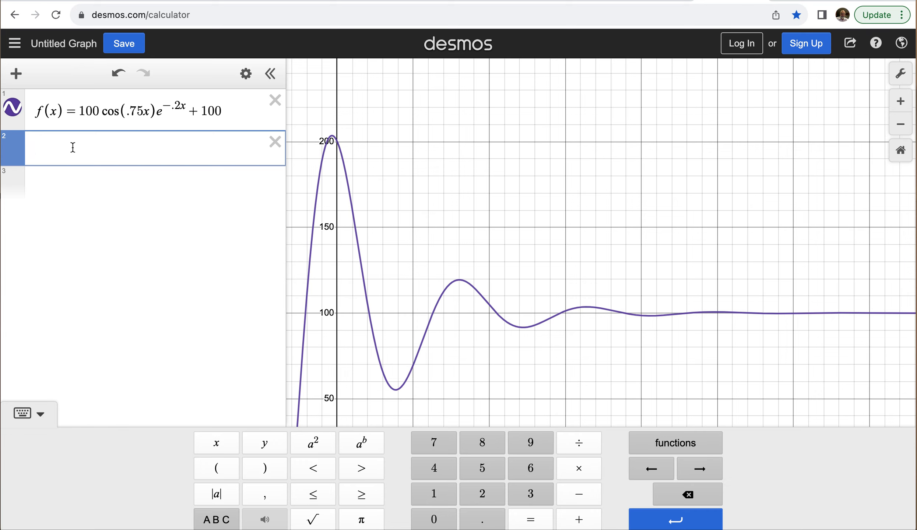
text(f()
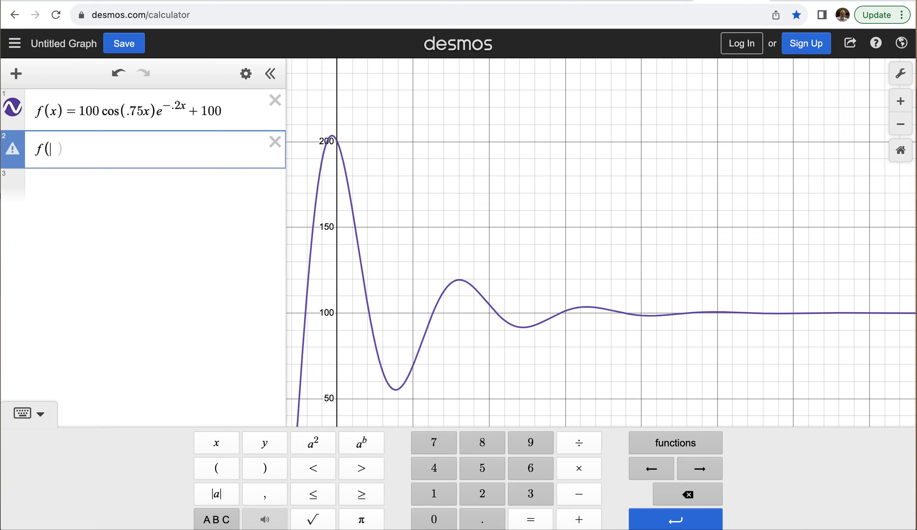
text(b)-f(a))
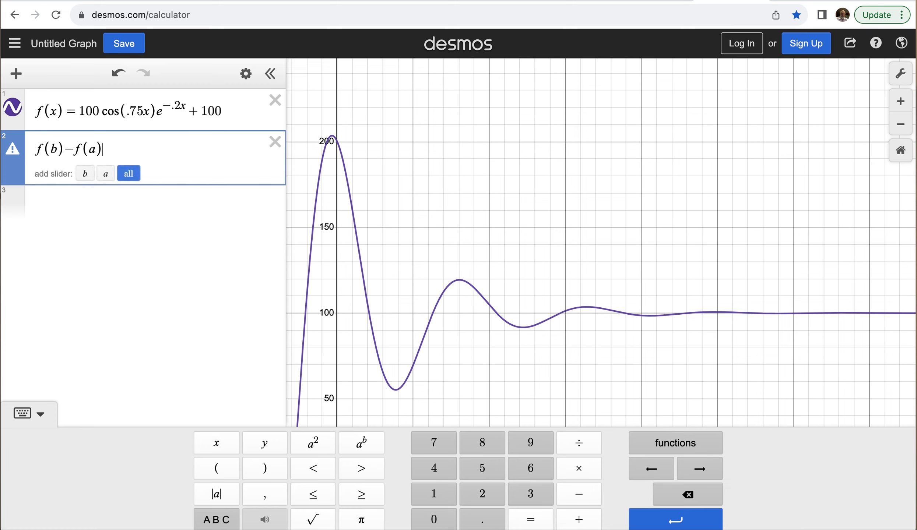
click(35, 149)
text((a)
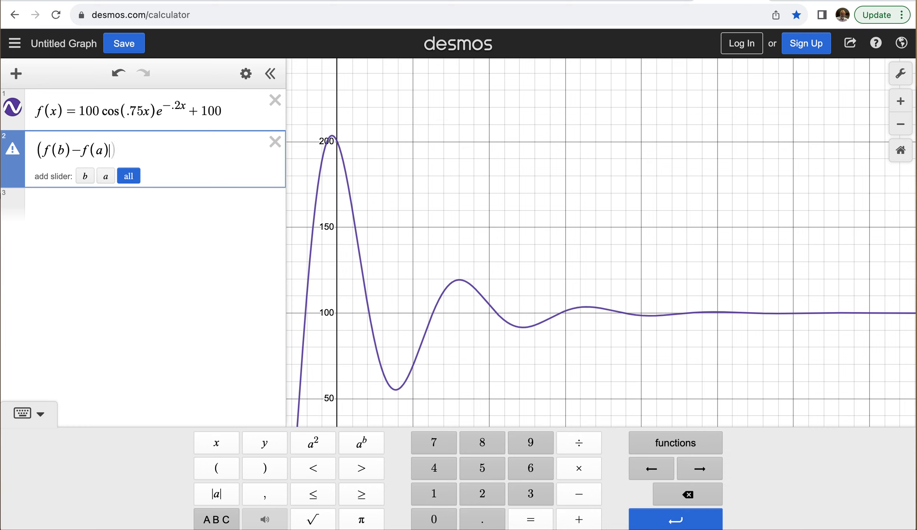
text())/)
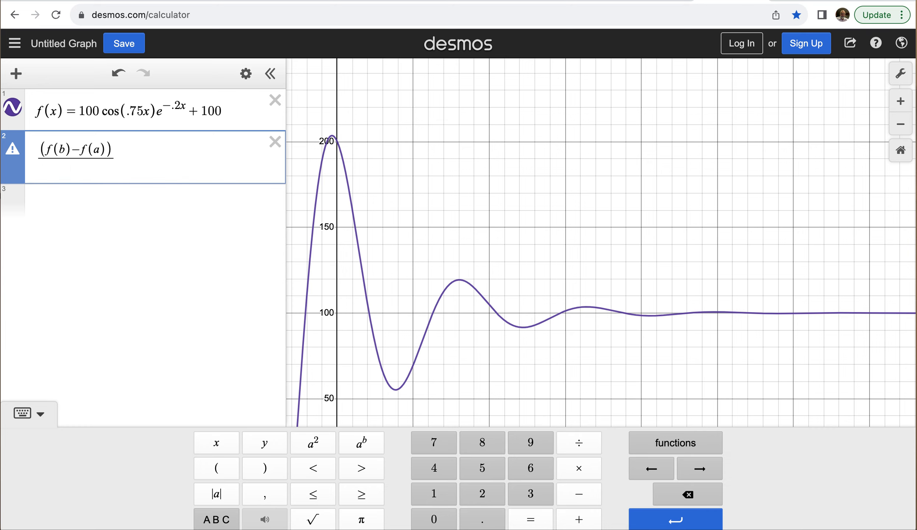
text((b-a)
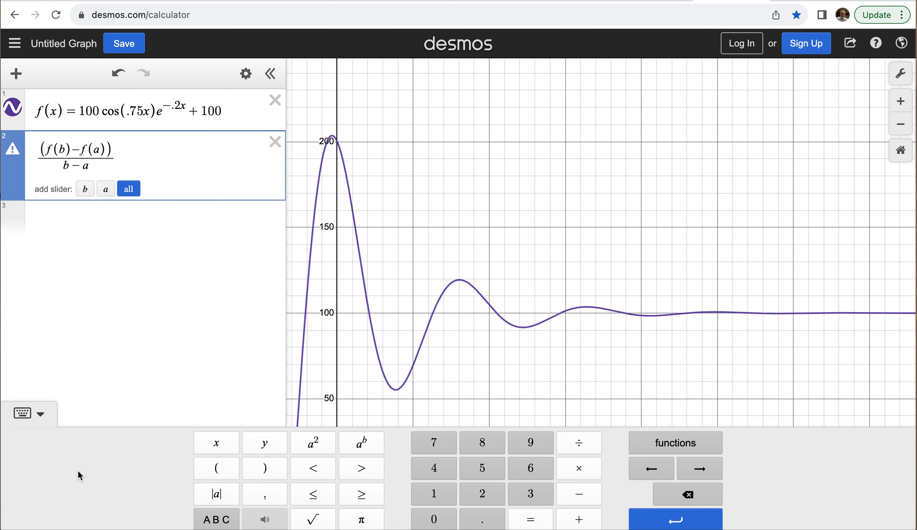
click(41, 415)
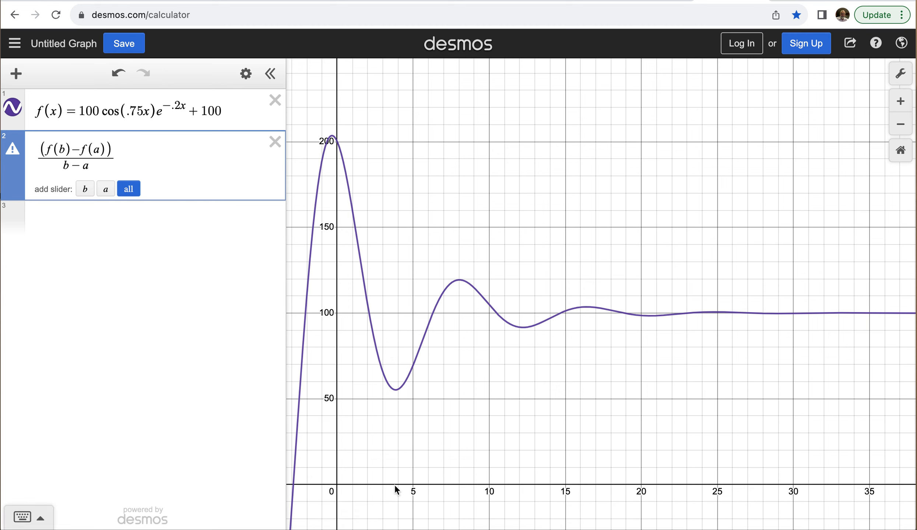
Step: Trace the curve near x = 2 and add a slider for a set to 2
click(367, 303)
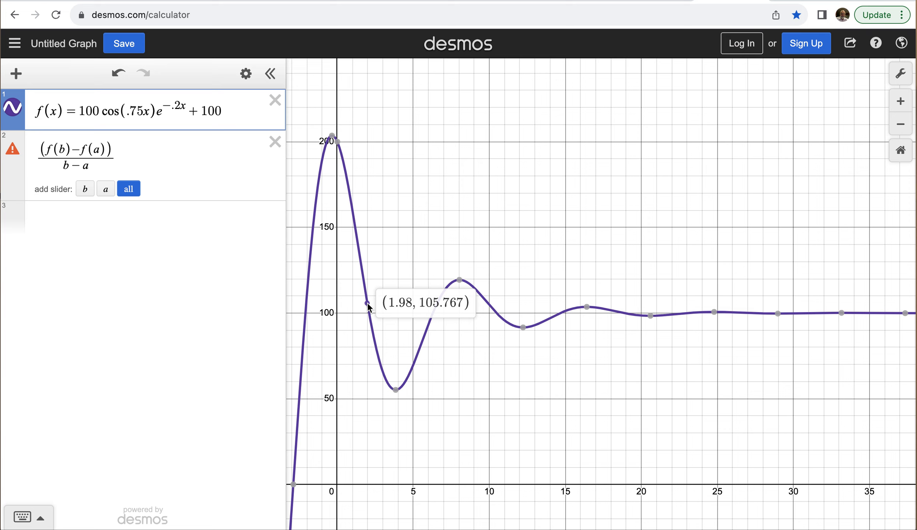
drag(367, 302, 369, 306)
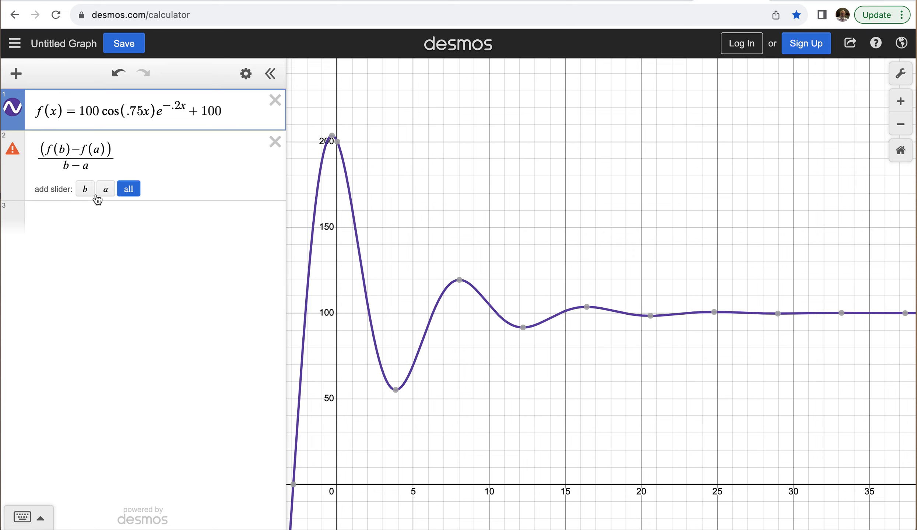
click(107, 192)
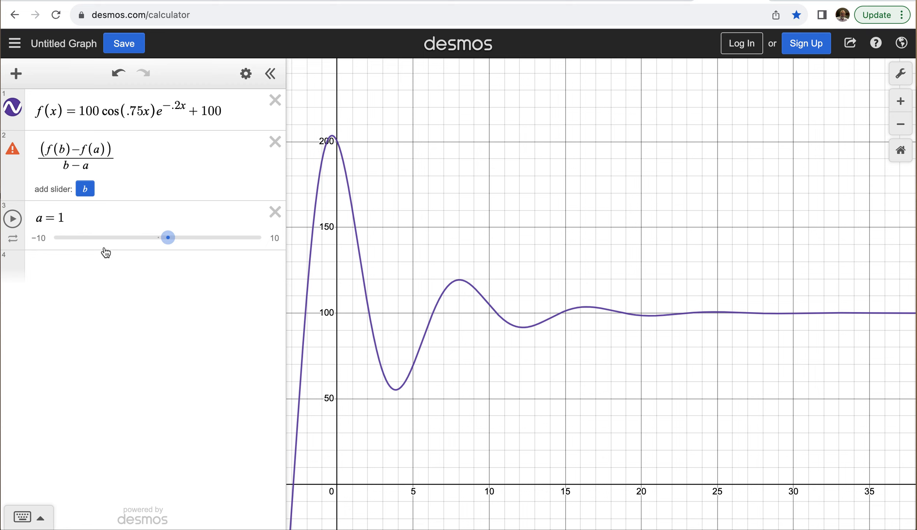
drag(169, 240, 180, 239)
Step: Add a slider for b and move it to 1.7
click(85, 189)
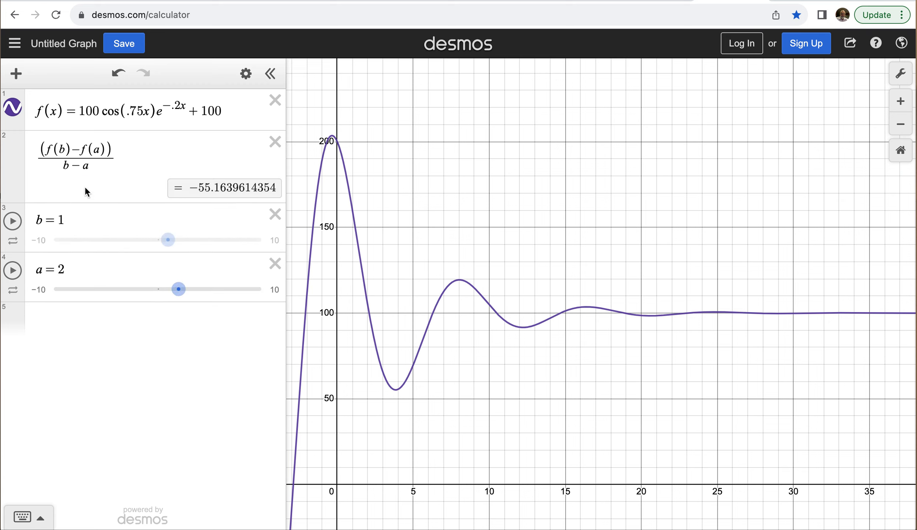
click(167, 240)
drag(168, 240, 175, 243)
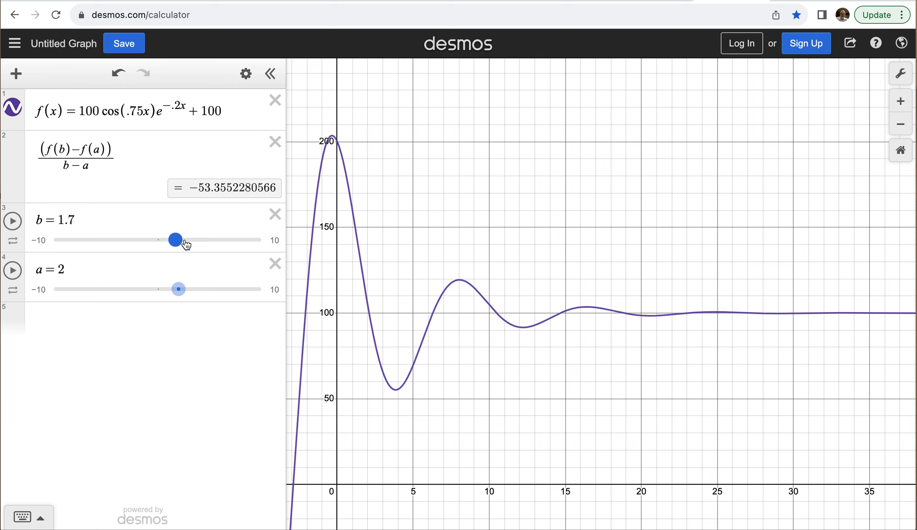
Step: Limit the b slider to the range 1.9 to 2.1 with a step of .001
click(40, 241)
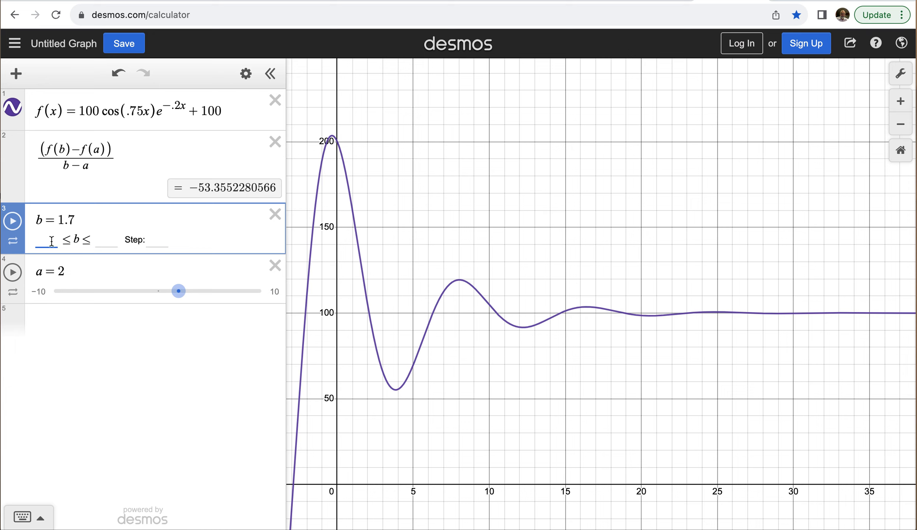
text(1.9)
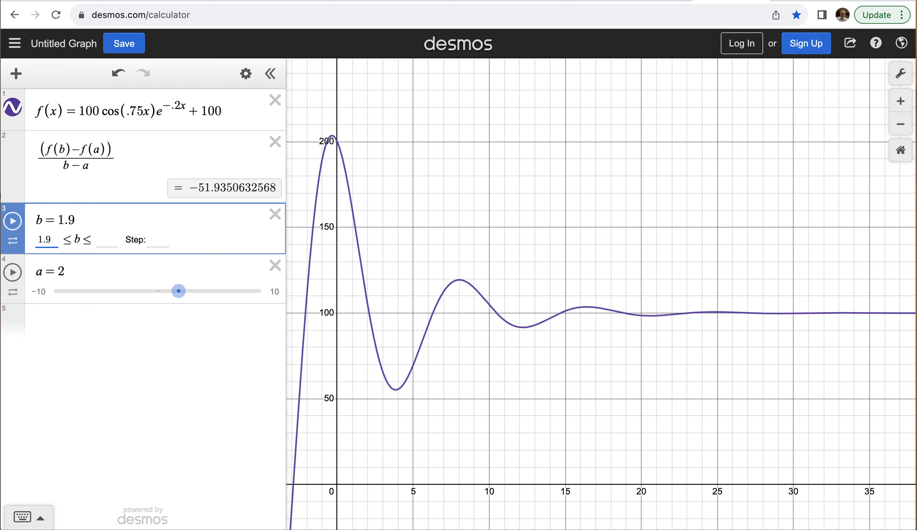
key(Tab)
text(2.1)
click(152, 238)
text(.001)
key(Return)
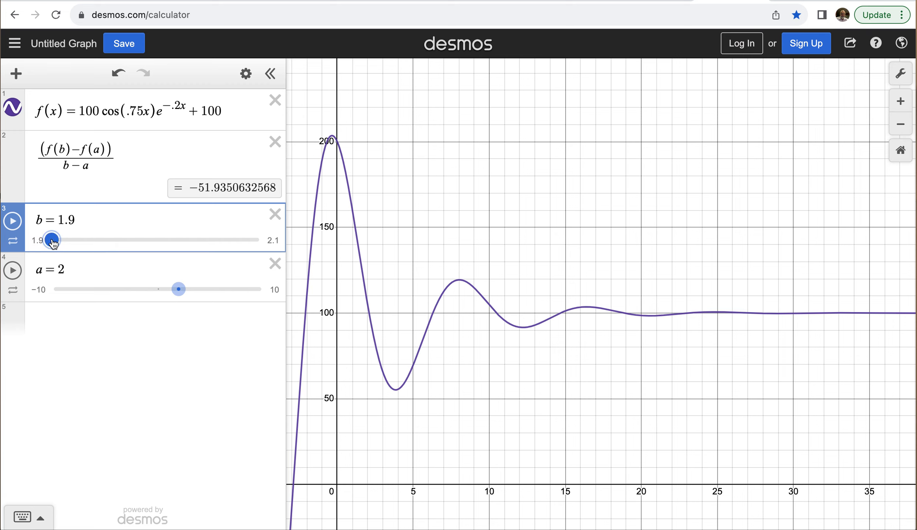
Step: Move b close to 2 from both sides, to 1.999 and 2.001, to evaluate the rate of change
drag(53, 243, 157, 244)
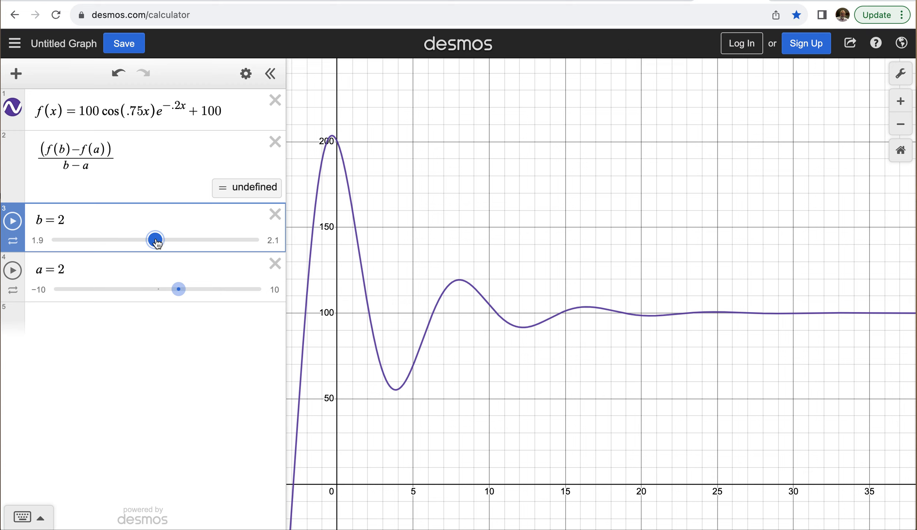
drag(157, 242, 155, 243)
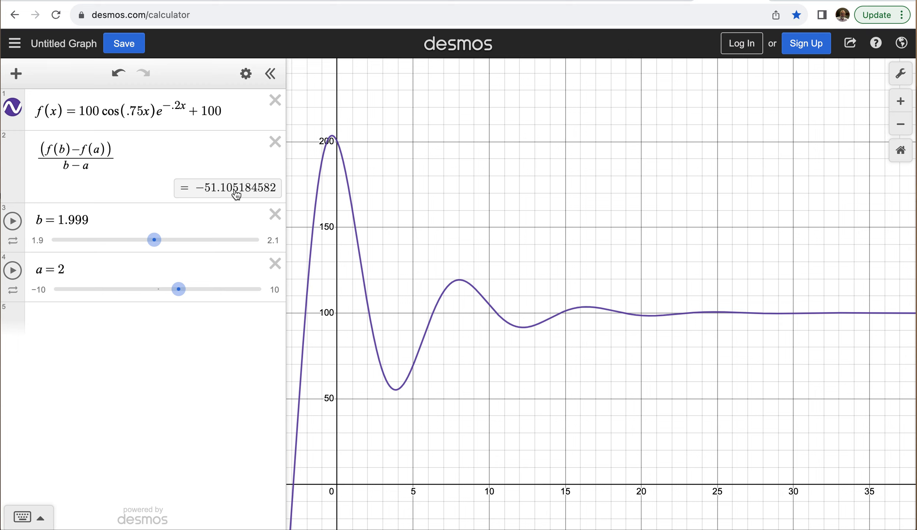
drag(165, 241, 159, 243)
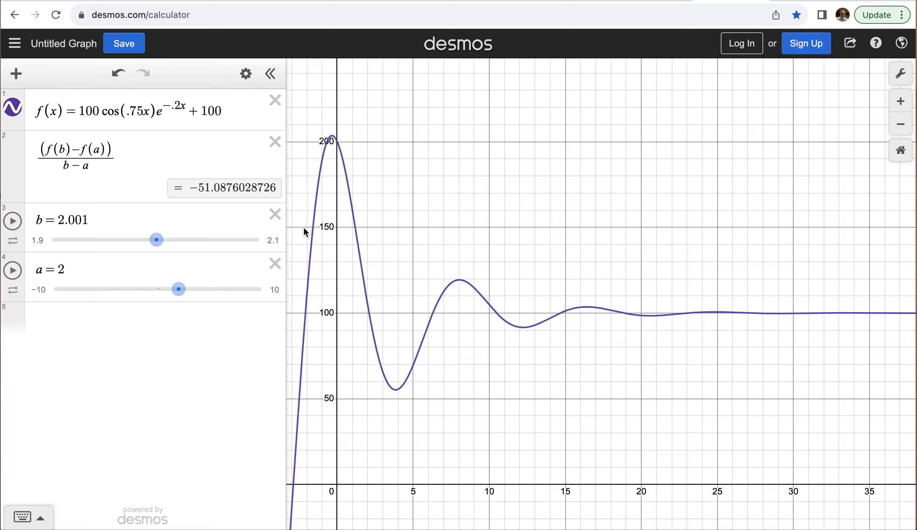
Step: Set the value of a to 5
click(62, 271)
double_click(60, 269)
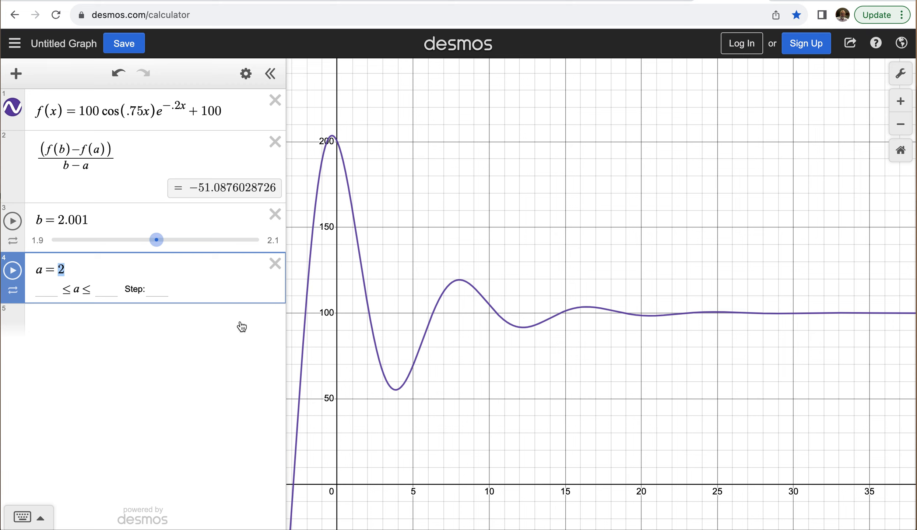
text(5)
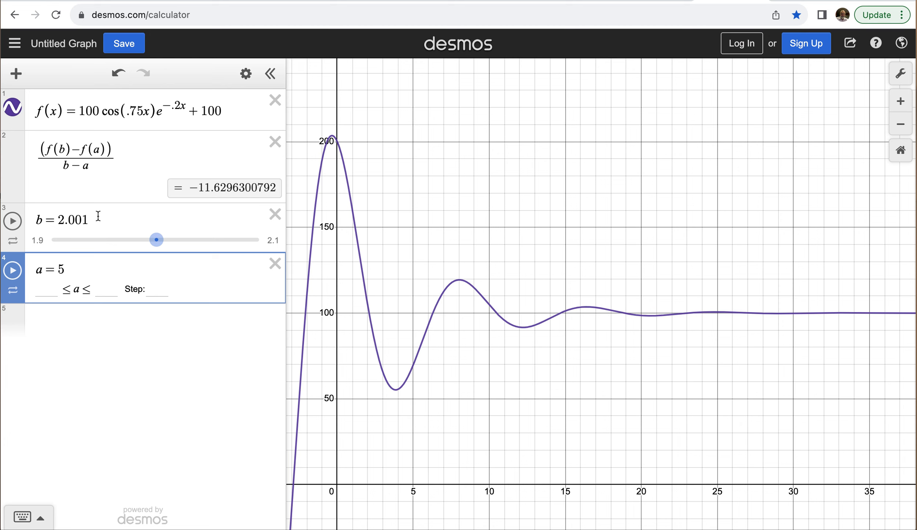
click(214, 289)
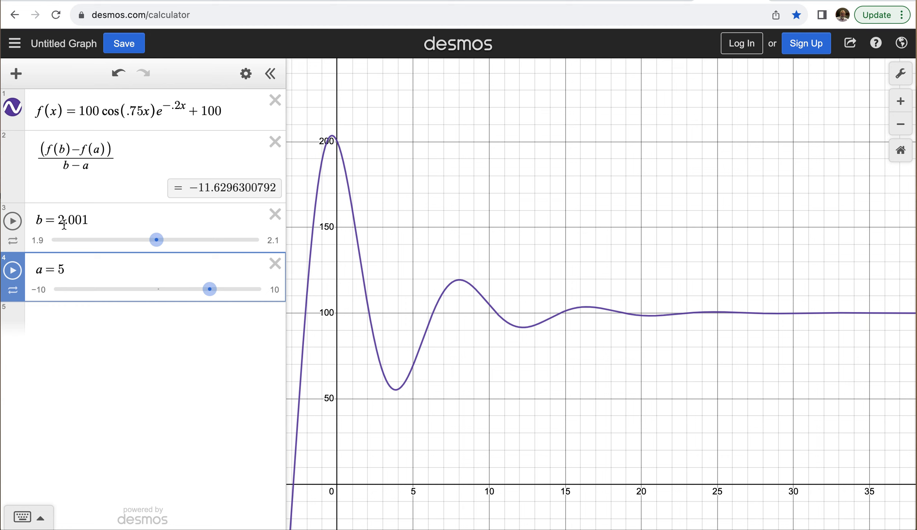
Step: Change the b slider's limits to 4.9 and 5.1
click(40, 241)
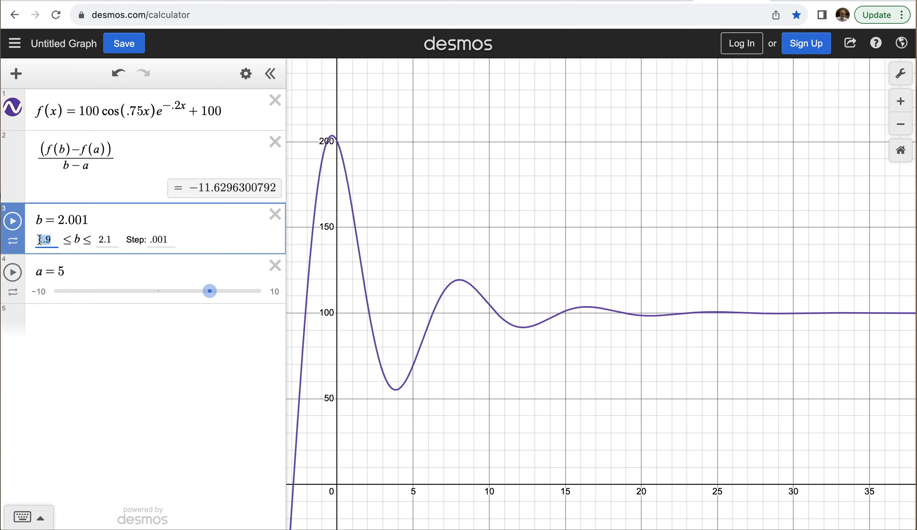
text(4.9)
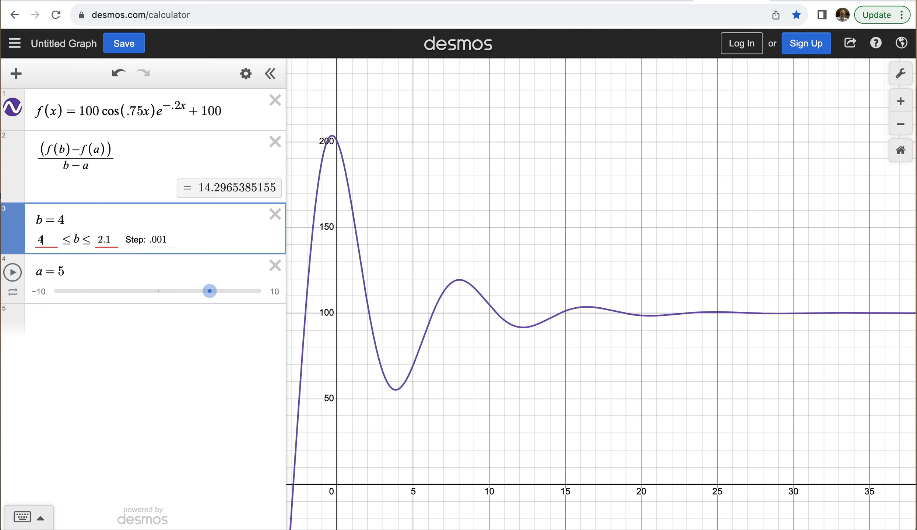
click(103, 241)
key(BackSpace)
text(5)
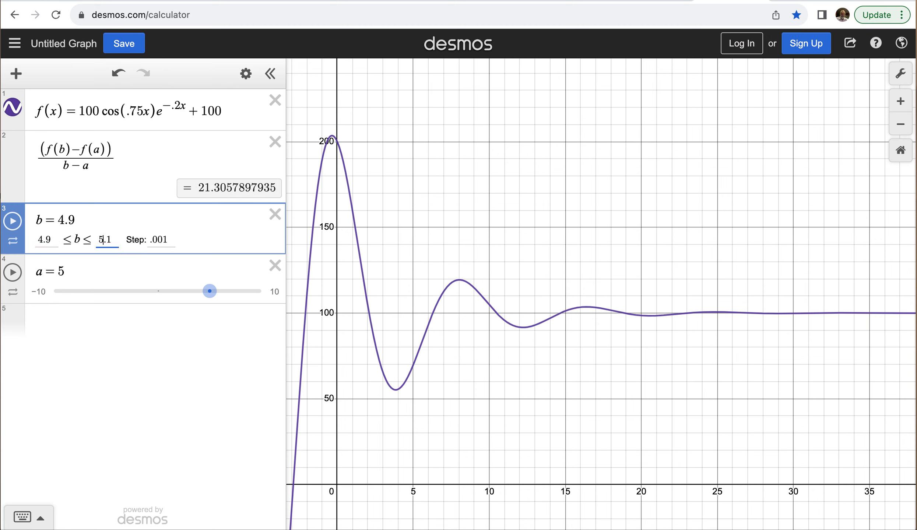
click(193, 223)
key(Return)
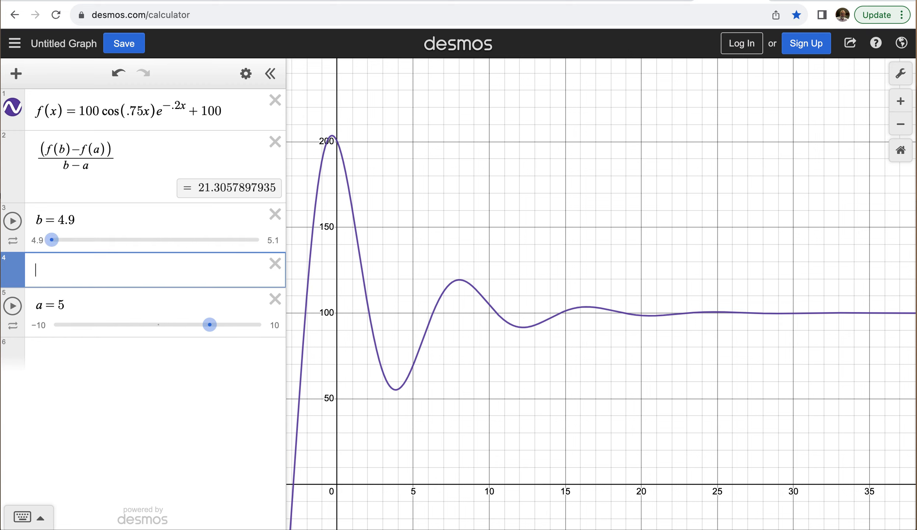
Step: Move b to 4.999 to evaluate the rate of change near 5, and select the rate of change expression
drag(53, 243, 155, 243)
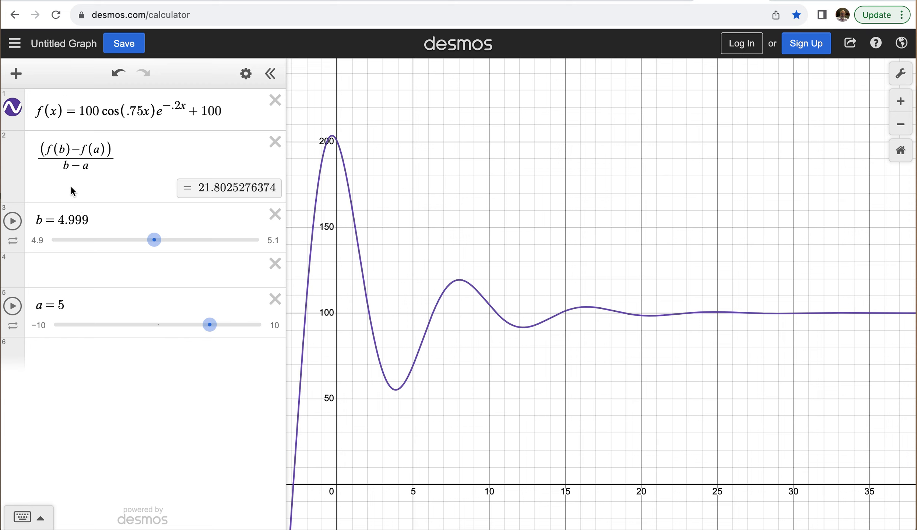
click(88, 167)
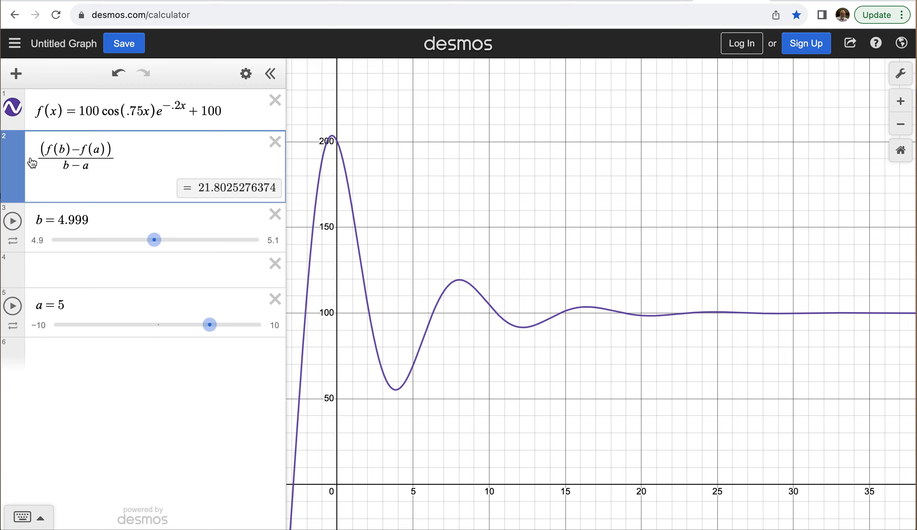
Step: Enter the difference quotient (f(a+h)−f(a))/h as a new expression below the a slider
click(93, 346)
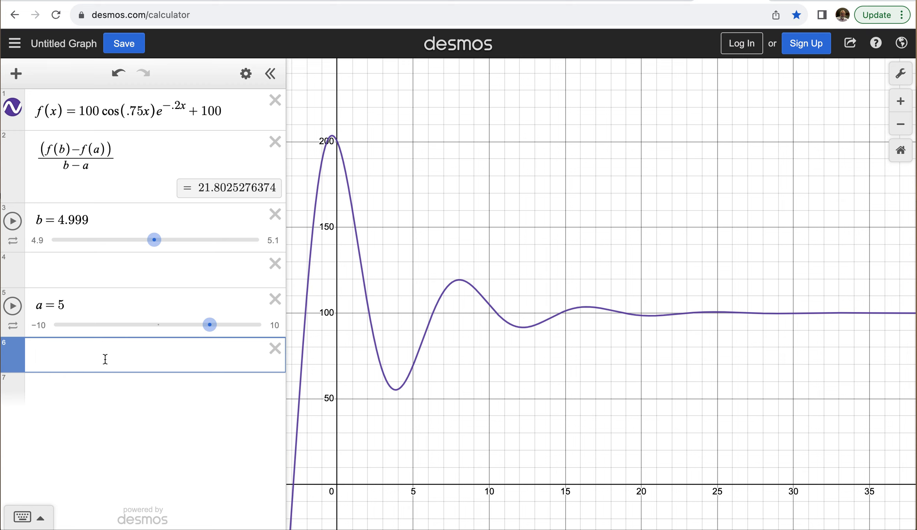
text(f()
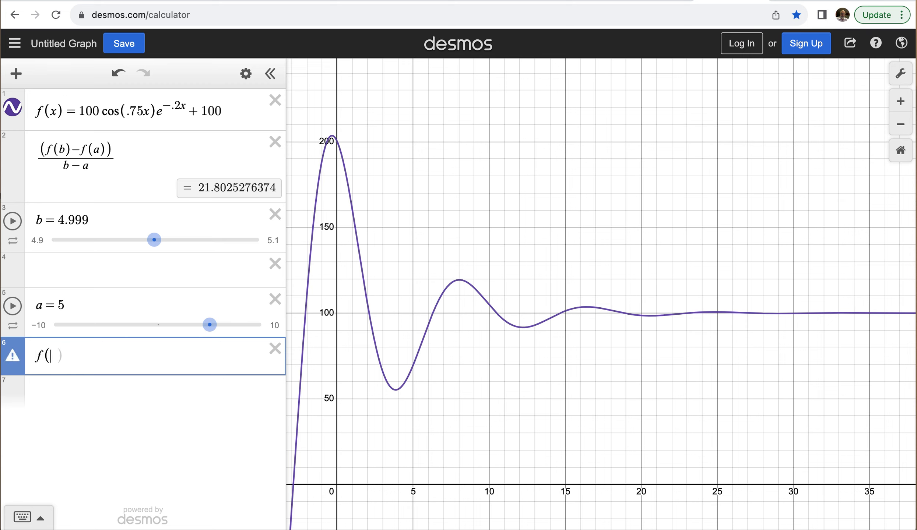
text(a+h))
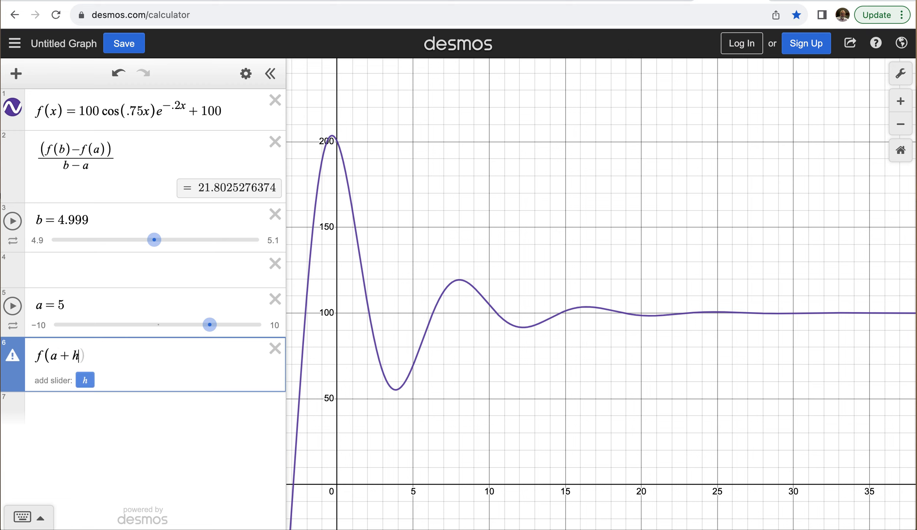
text(-f)
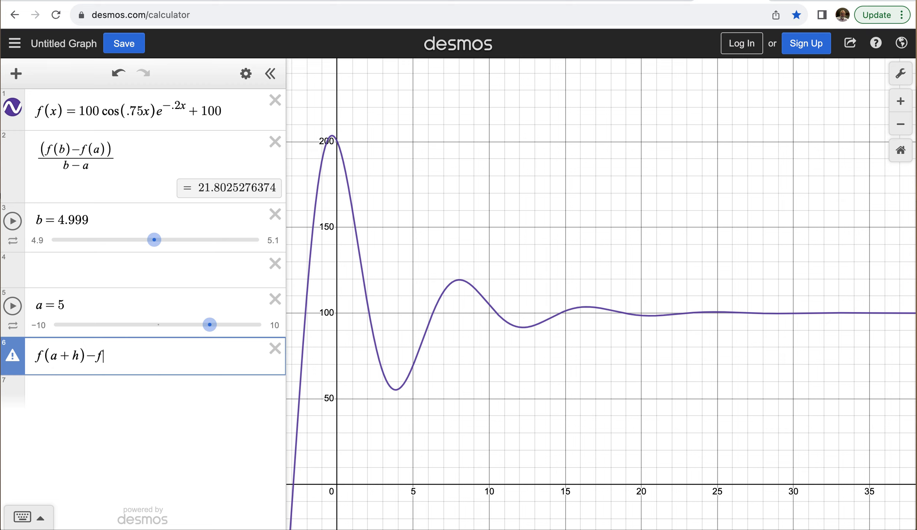
text((a))
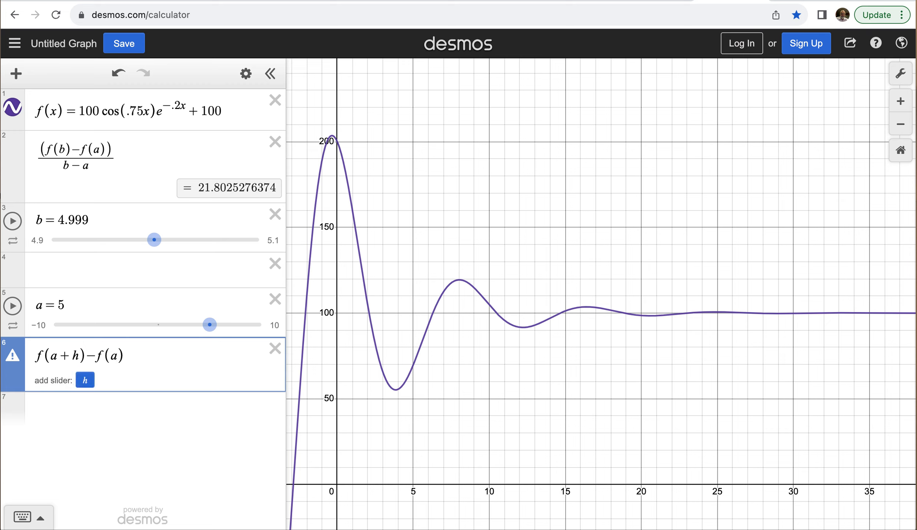
click(38, 355)
text(()
click(141, 356)
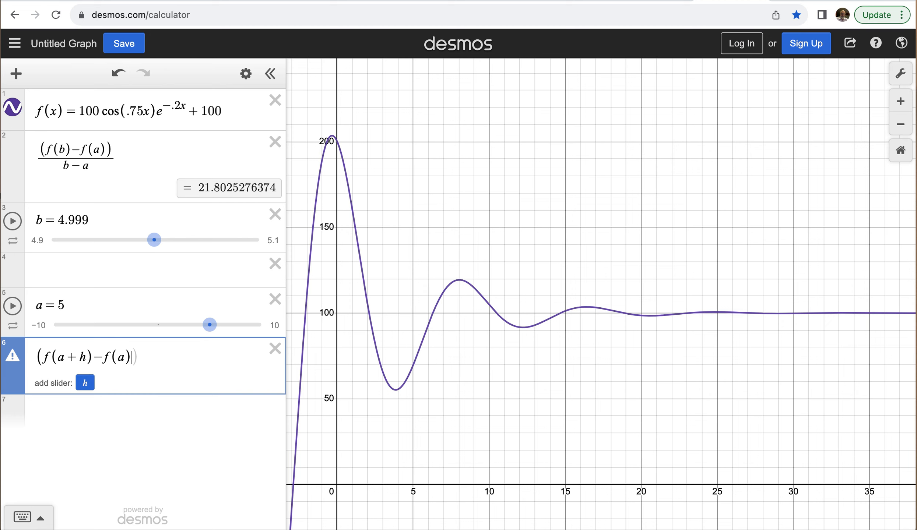
text(/)
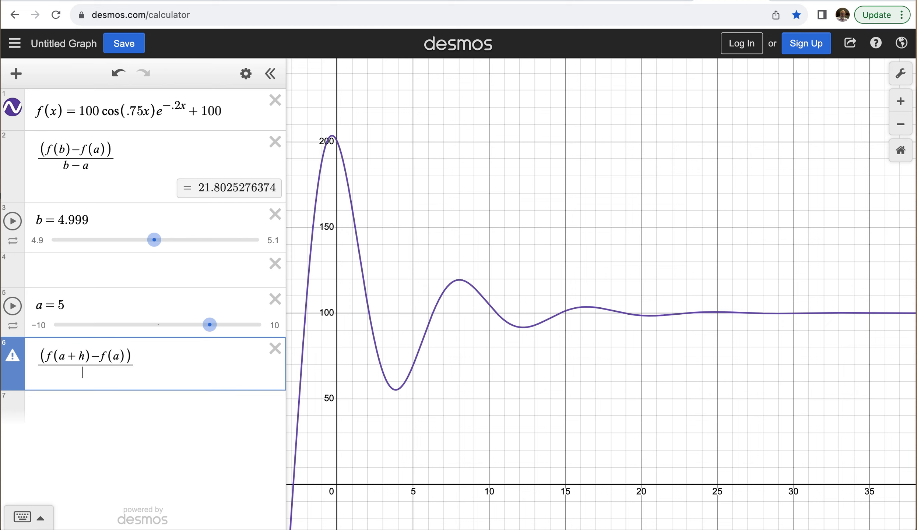
text(h)
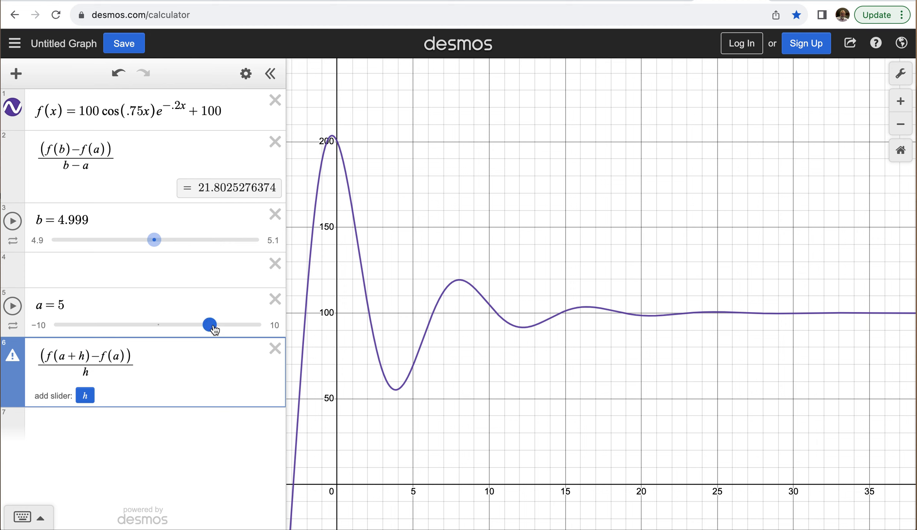
Step: Move a to 2 and add a slider for h with limits −.1 and .1
drag(214, 329, 183, 333)
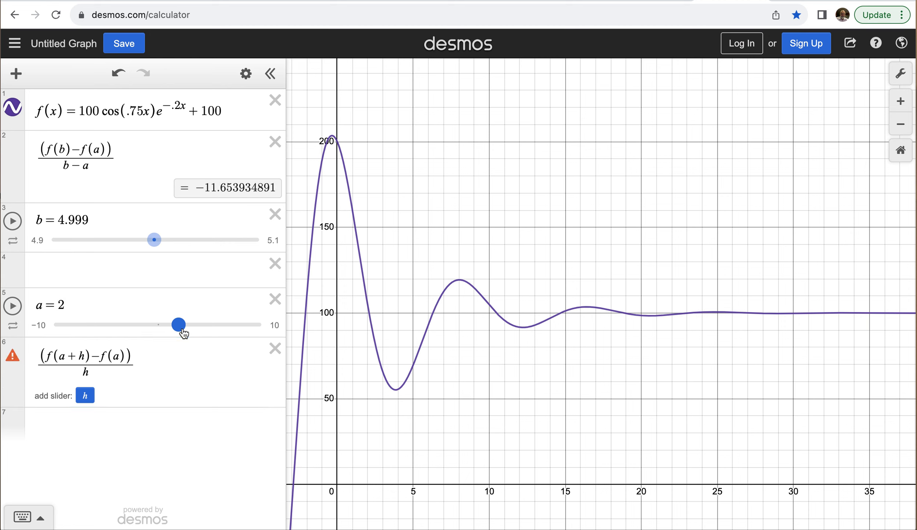
click(85, 396)
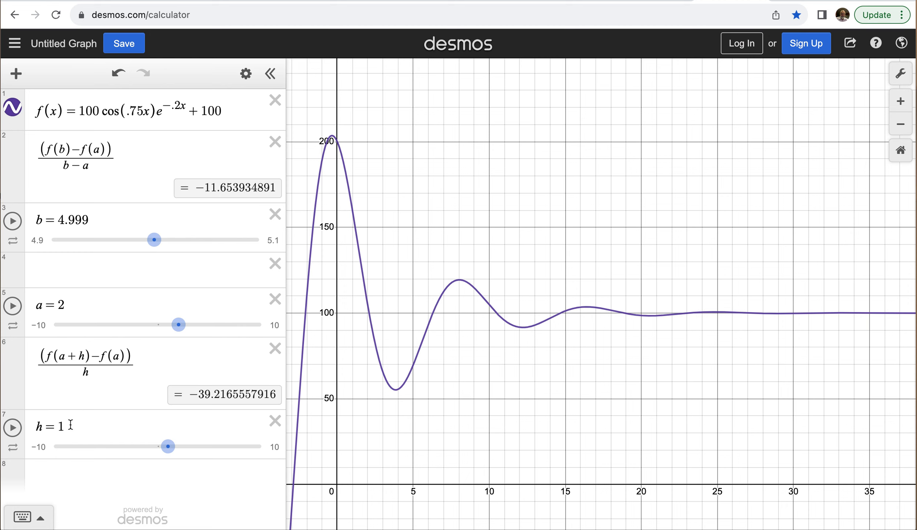
click(41, 446)
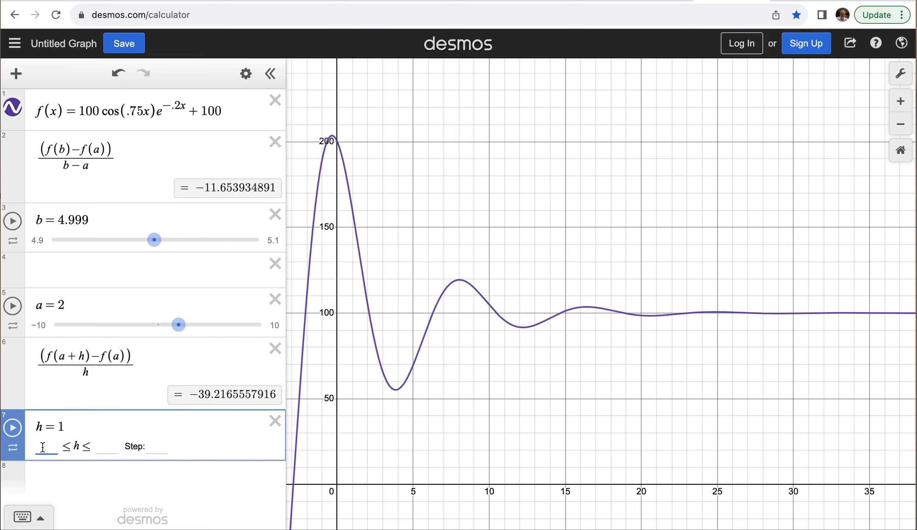
text(-)
text(.1)
click(104, 447)
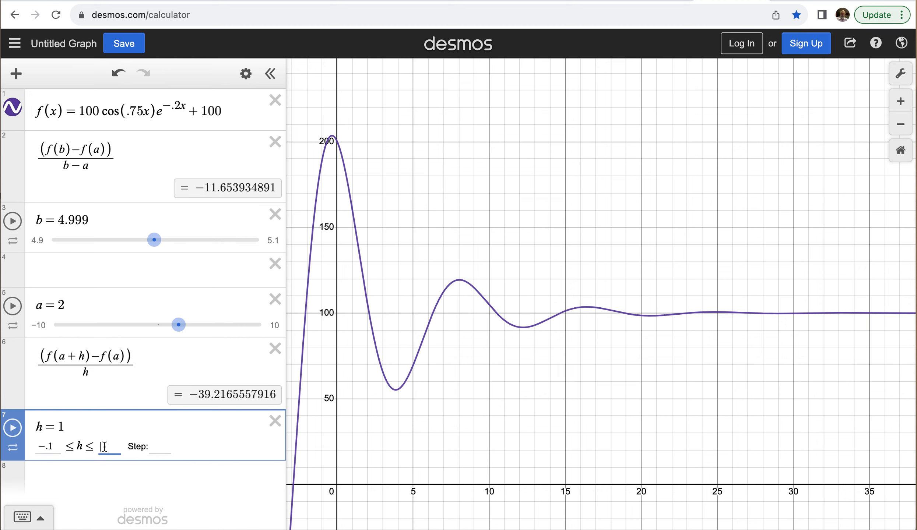
text(.1)
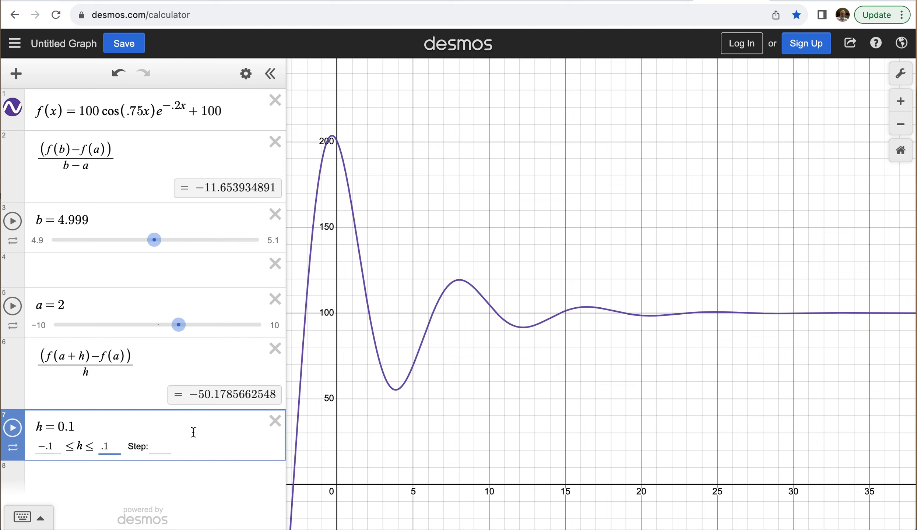
key(Return)
Step: Move h close to zero from both sides, to 0.001 and −0.001, to evaluate the rate of change at a = 2
drag(264, 447, 159, 462)
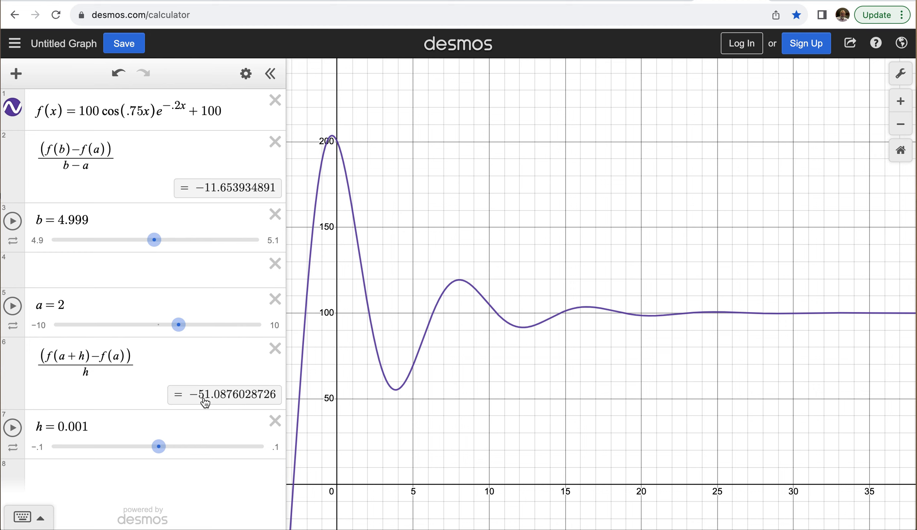
drag(159, 446, 160, 448)
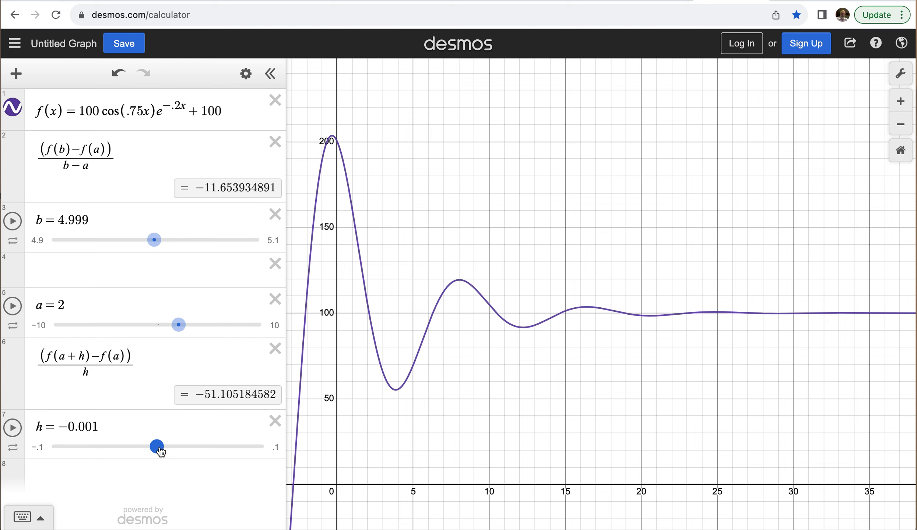
drag(160, 448, 160, 448)
Step: Set a to 5 and to 10 to evaluate the rate of change at each of these points
click(63, 302)
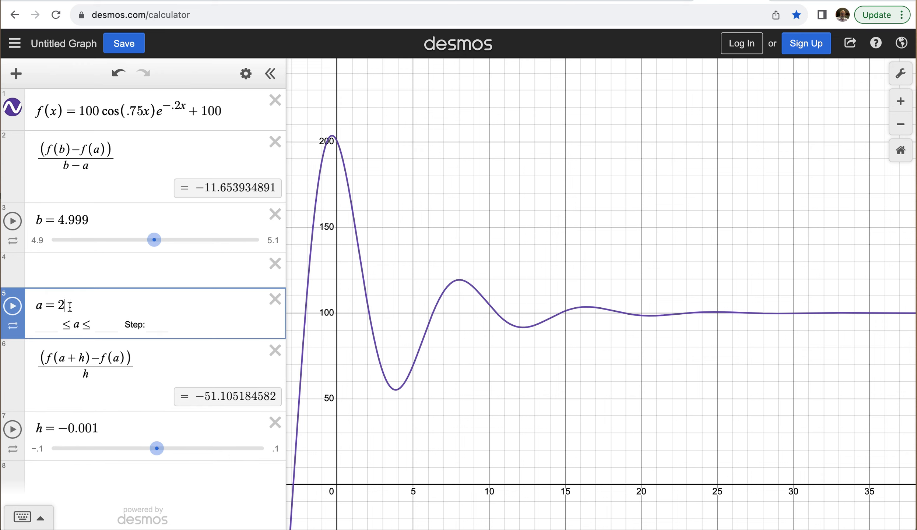
key(BackSpace)
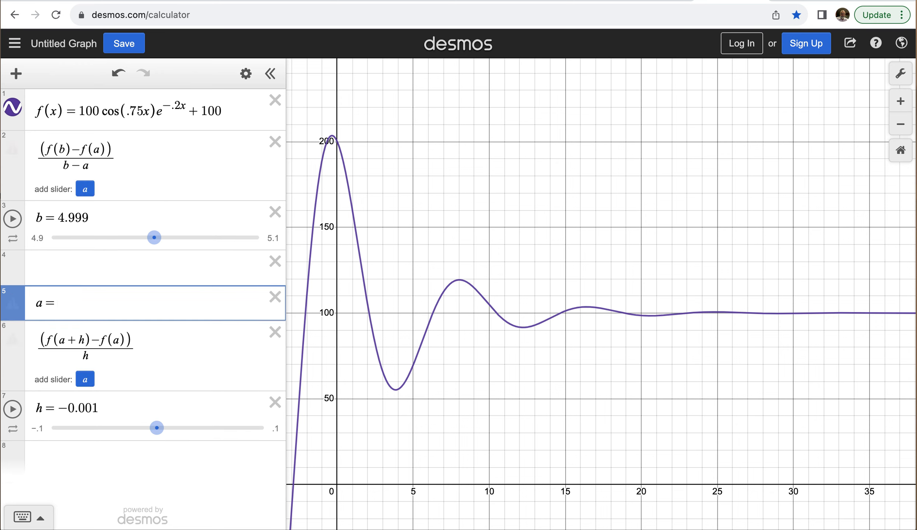
text(5)
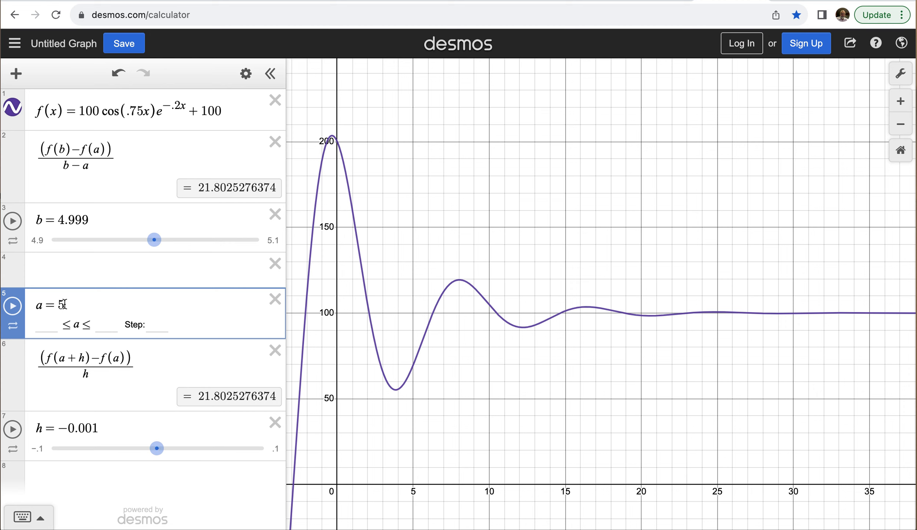
key(BackSpace)
text(10)
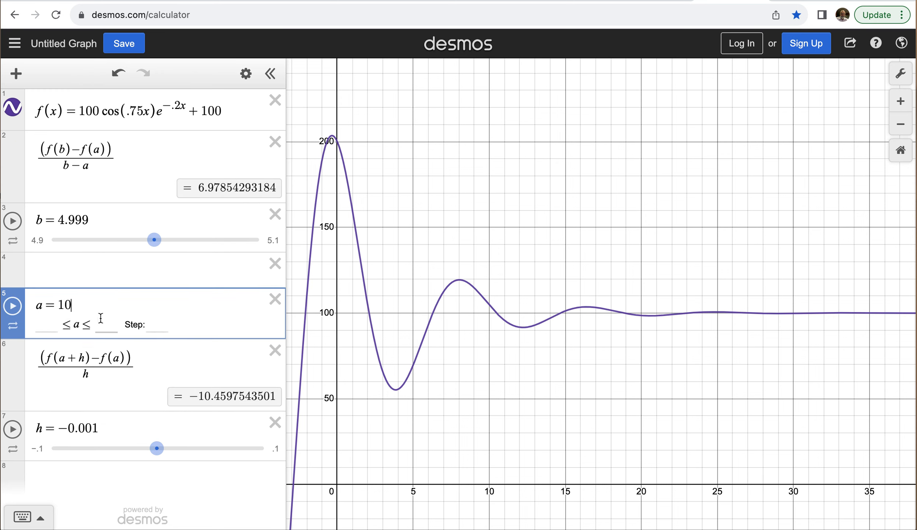
key(Return)
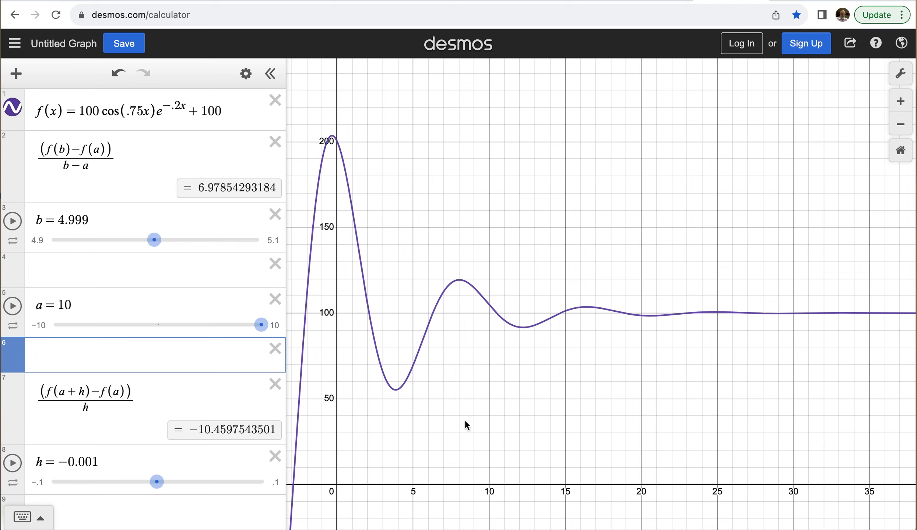